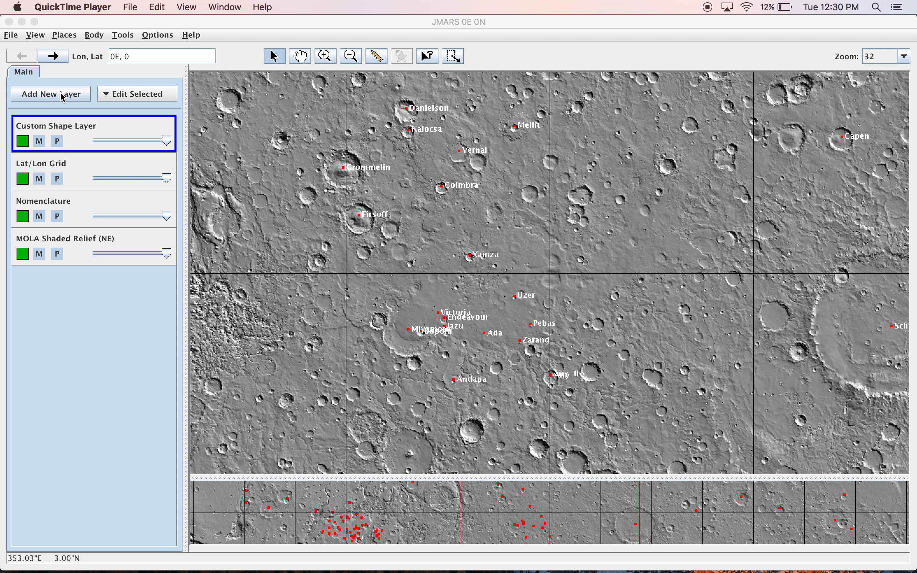
At zoom 4096, draw a five-sided polygon about 1 km across just northeast of the 0E, 0N grid intersection
left_click(871, 59)
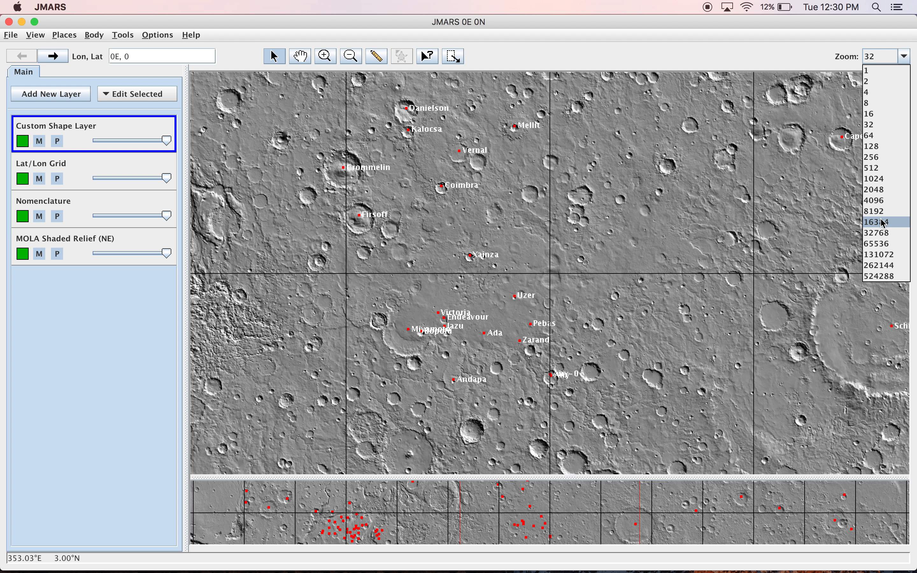
left_click(885, 200)
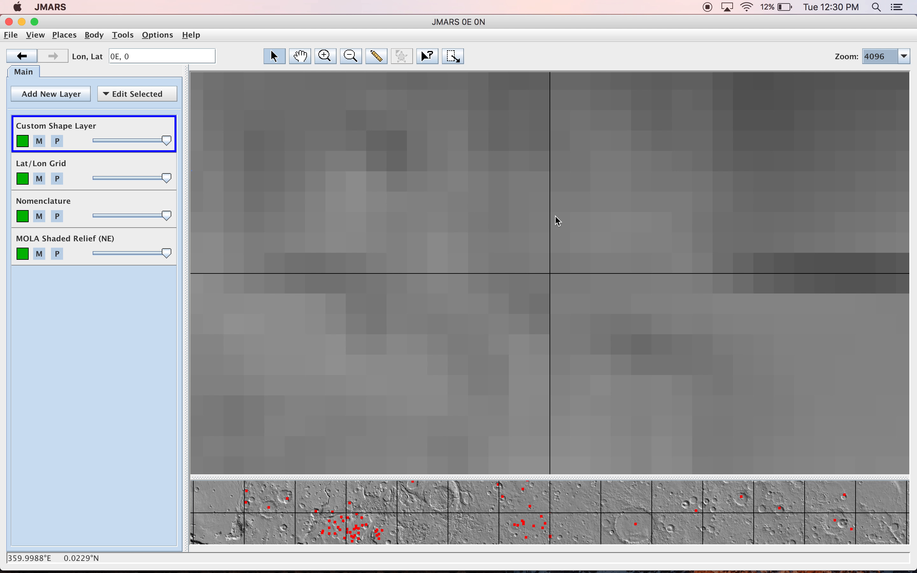
right_click(617, 214)
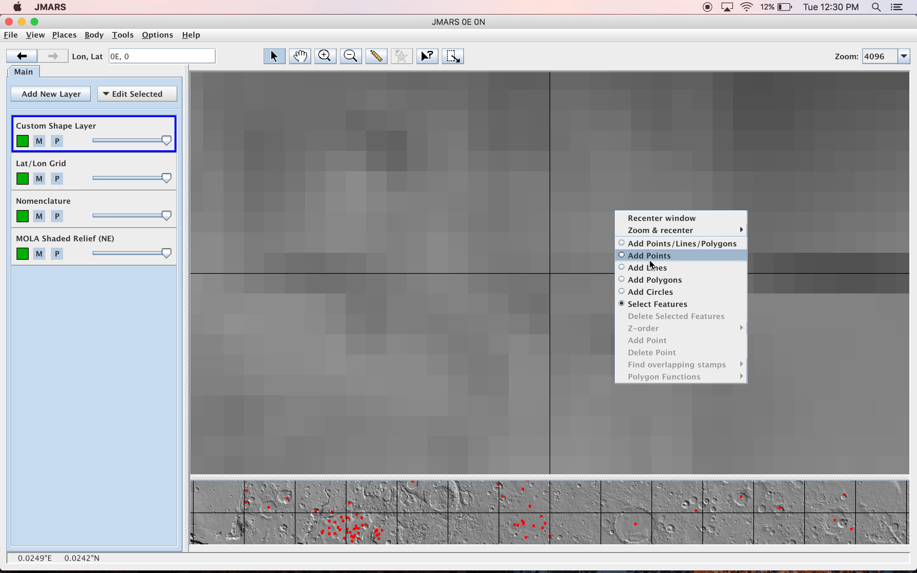
left_click(656, 281)
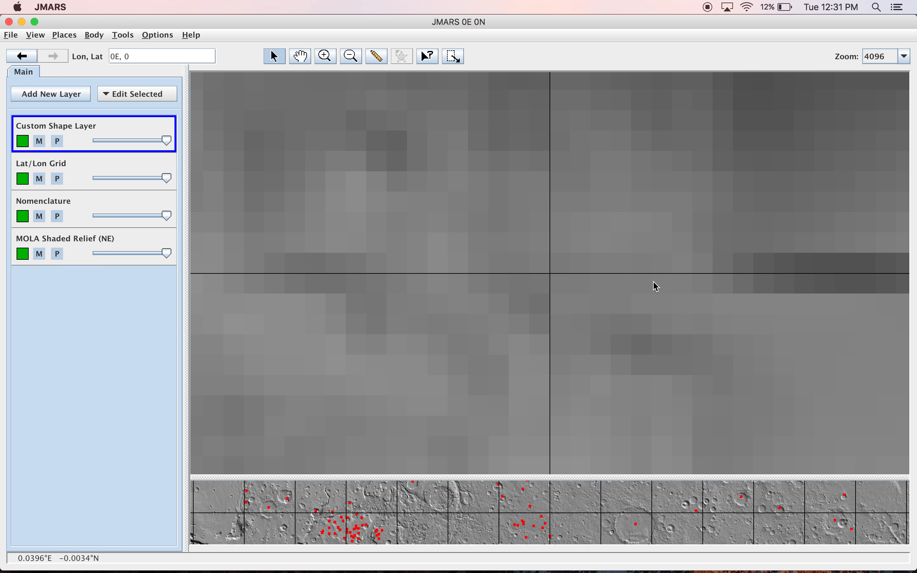
left_click(602, 207)
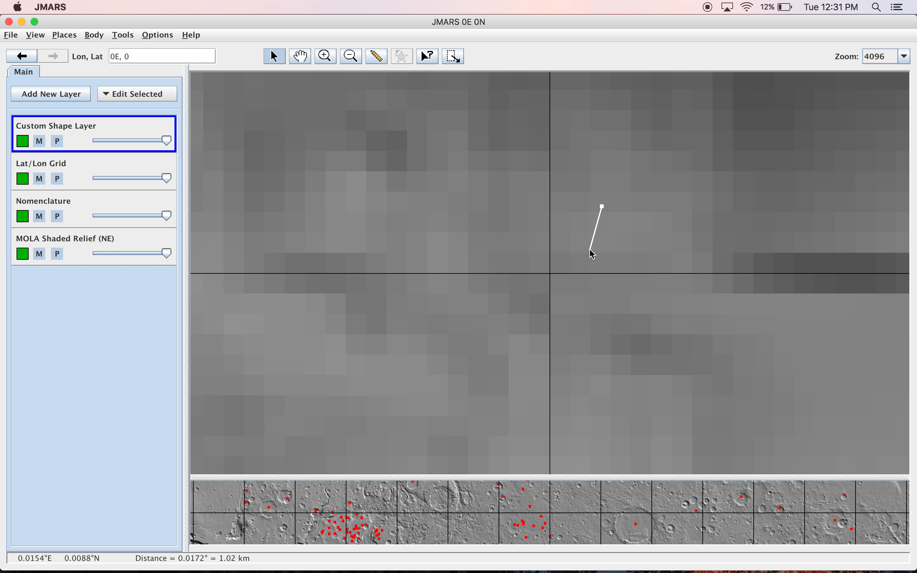
left_click(590, 250)
left_click(646, 252)
left_click(654, 195)
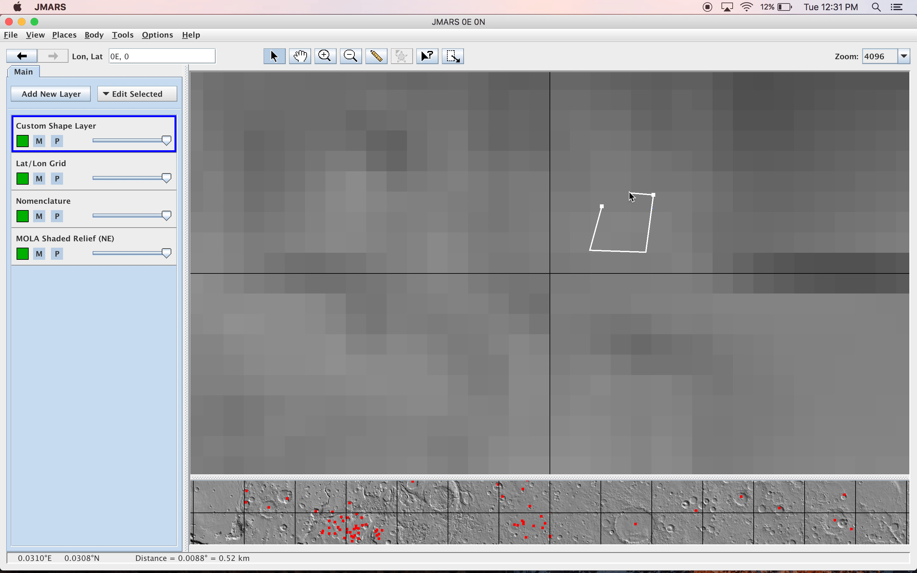
left_click(619, 182)
left_click(603, 207)
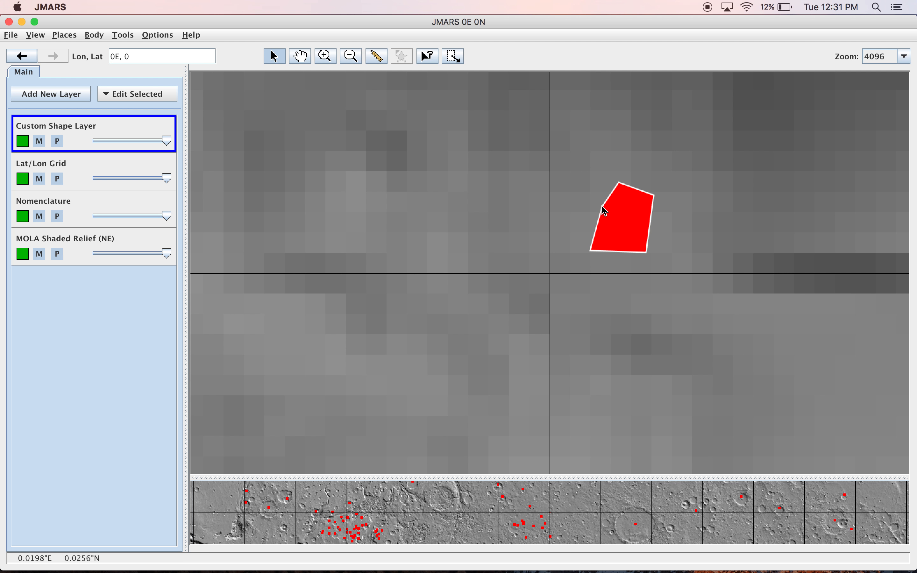
Select the red polygon with Select Features and open its pixel data export, moving the dialog toward the middle of the map
right_click(635, 226)
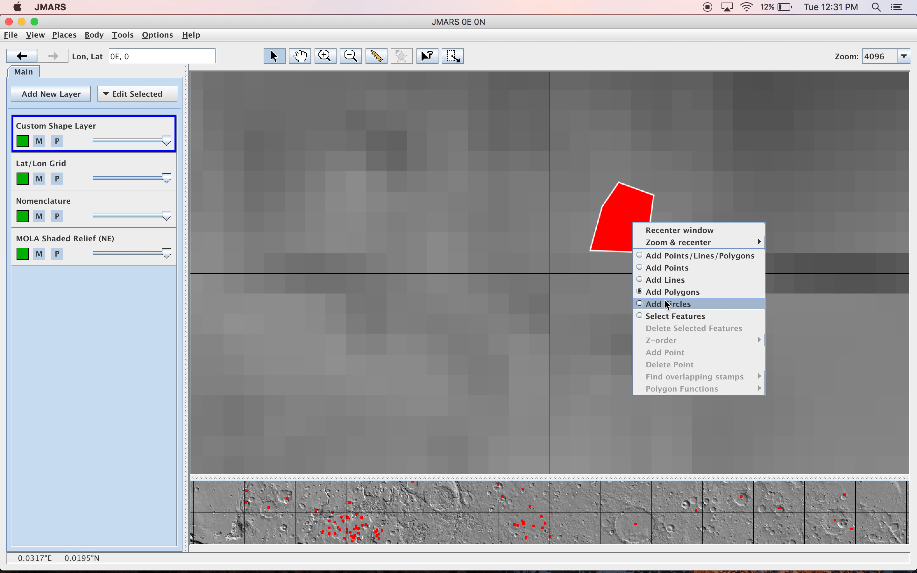
left_click(667, 318)
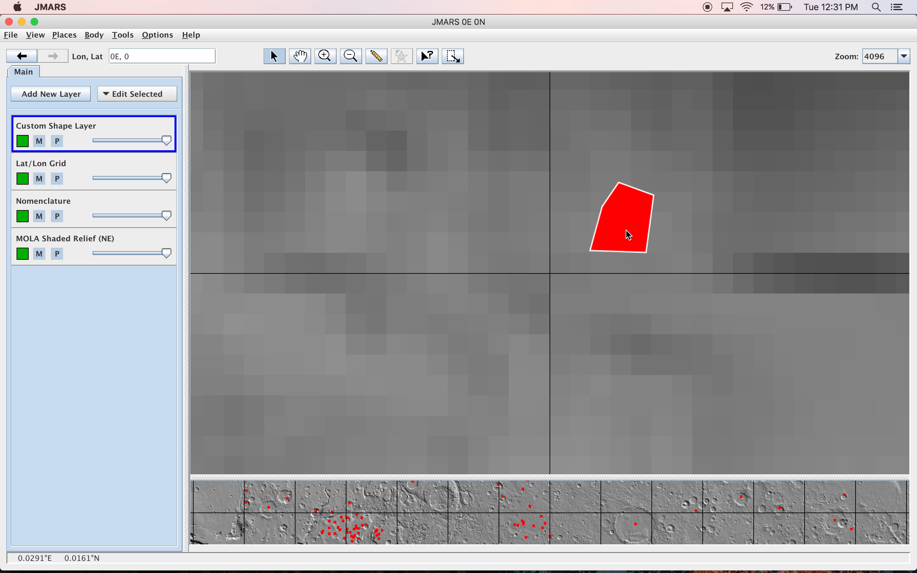
left_click(629, 235)
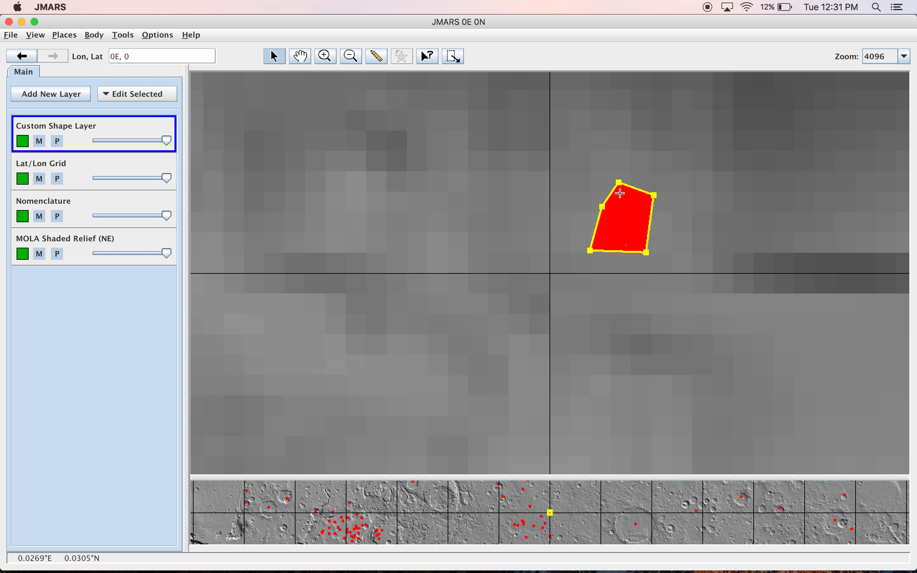
right_click(627, 216)
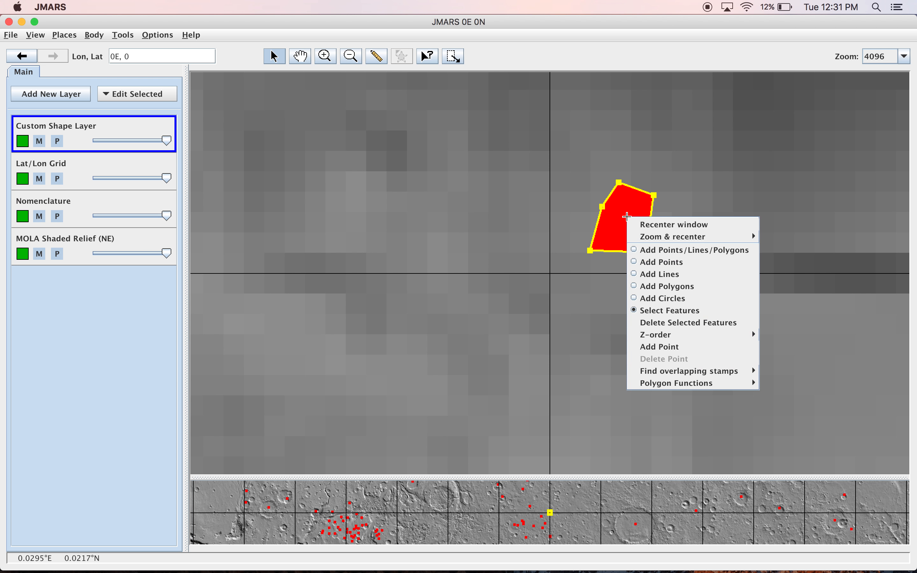
mouse_move(676, 386)
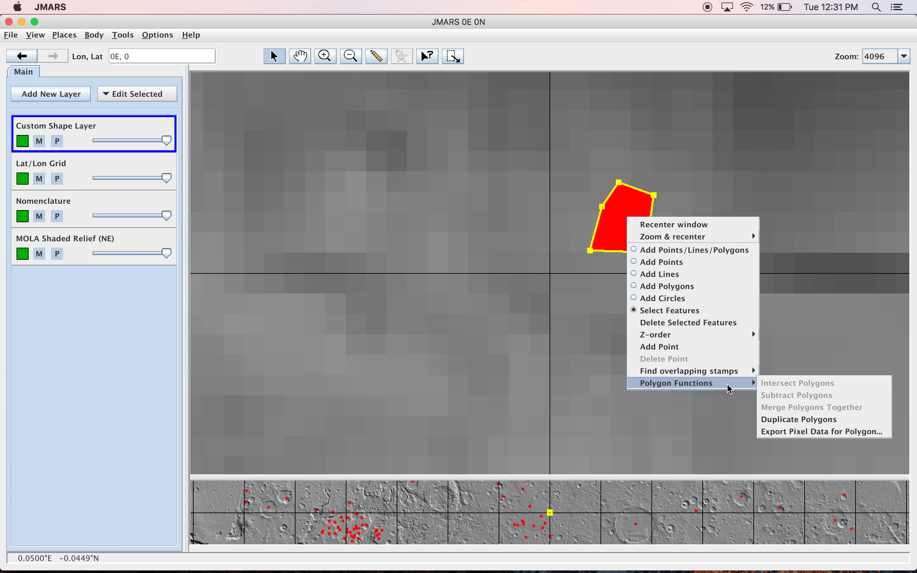
left_click(831, 432)
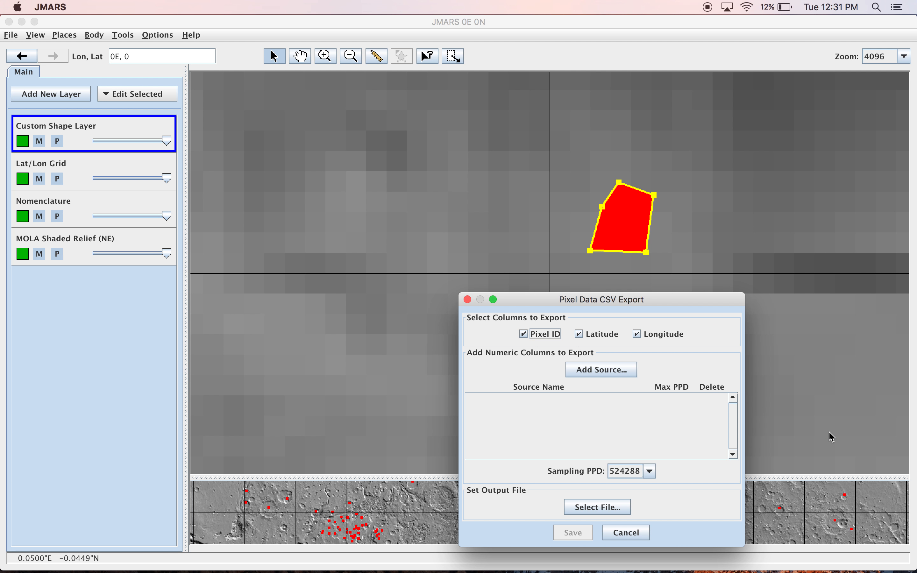
left_click_drag(627, 305, 528, 182)
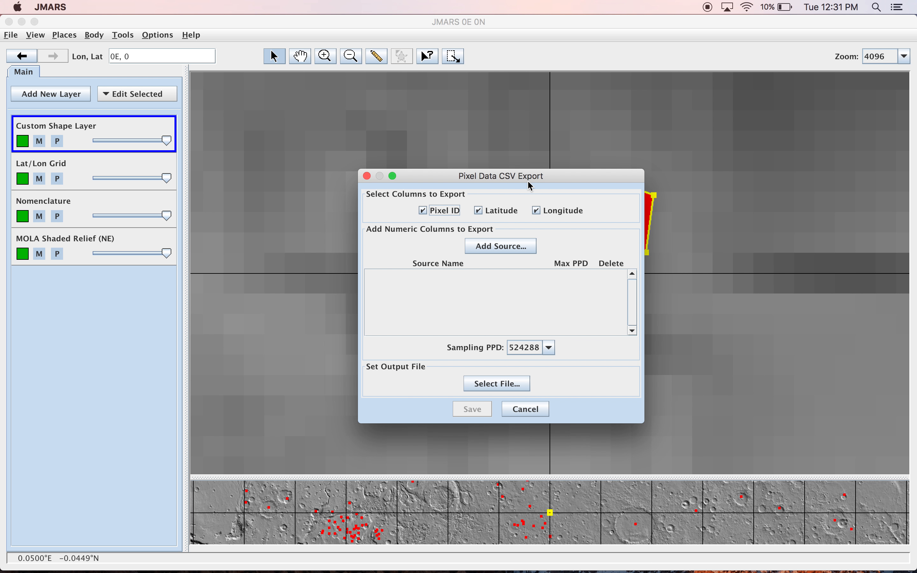
Toggle the Pixel ID, Latitude and Longitude export columns, leaving all three enabled
left_click(421, 211)
left_click(420, 210)
left_click(536, 214)
left_click(480, 212)
left_click(537, 212)
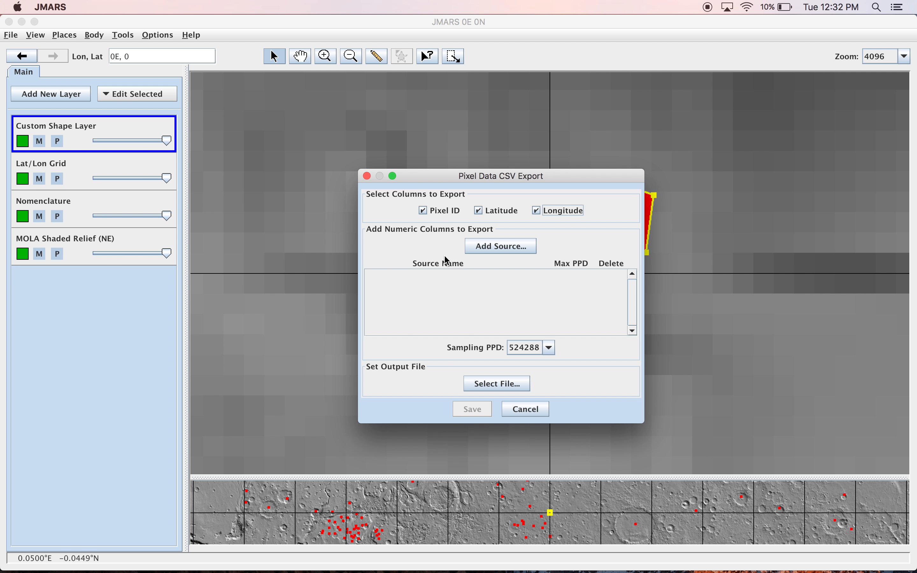
Start adding a numeric source to the export, filter the sources by "mola" and select MOLA 128ppd Elevation
left_click(513, 249)
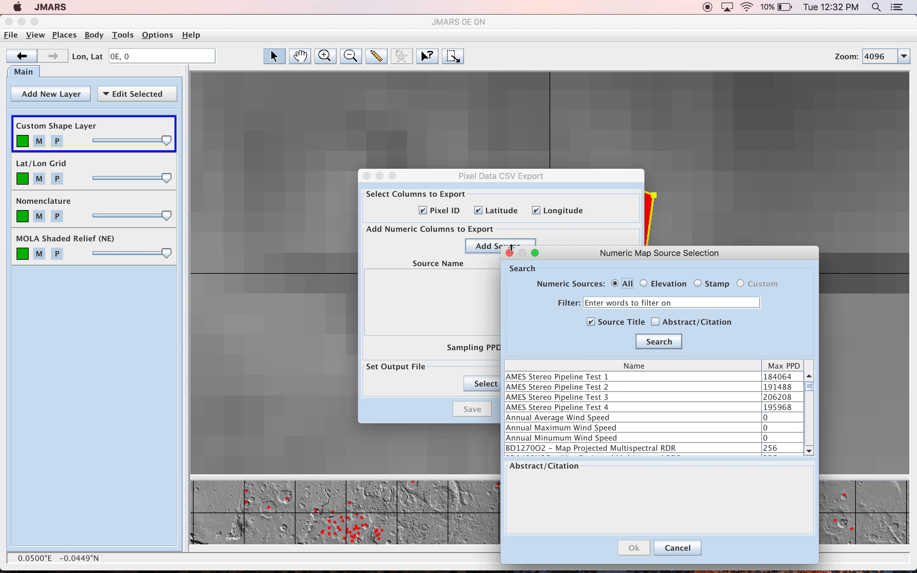
left_click(641, 303)
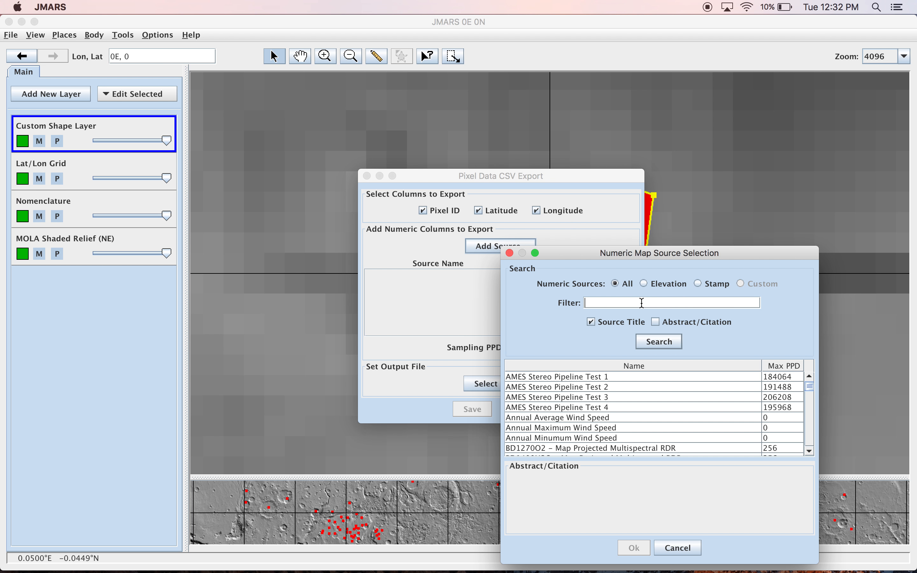
type("mola")
key("Return")
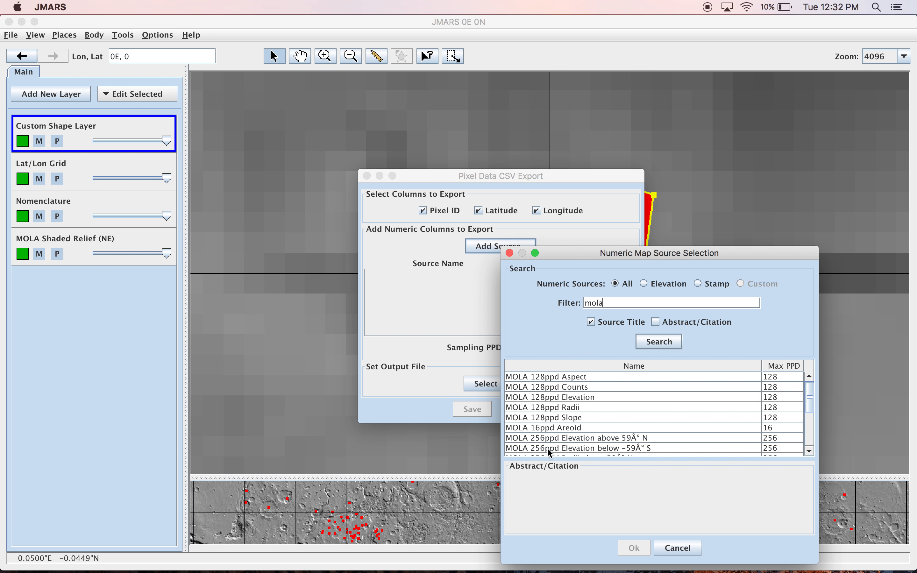
left_click(590, 397)
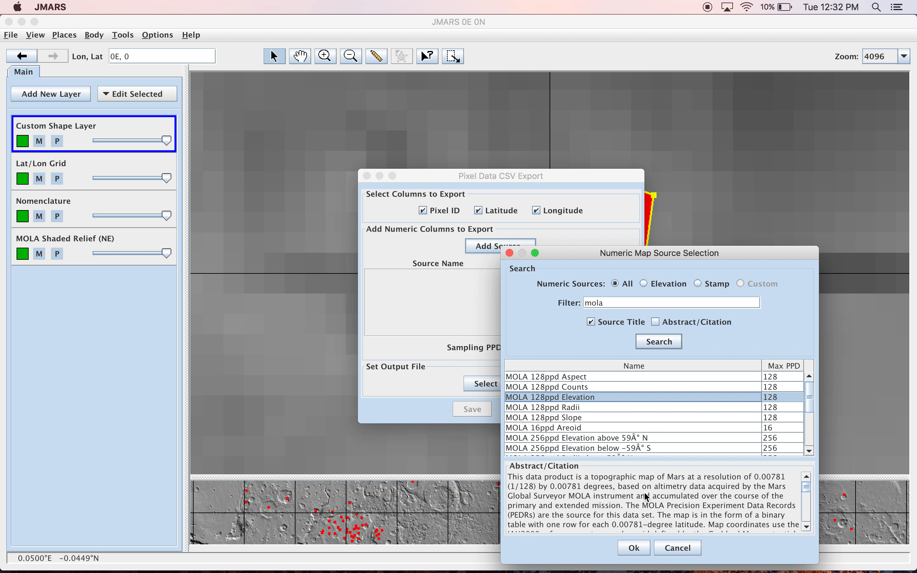
Compare the "mola" sources offered under the All, Elevation and Stamp numeric source categories
left_click(644, 285)
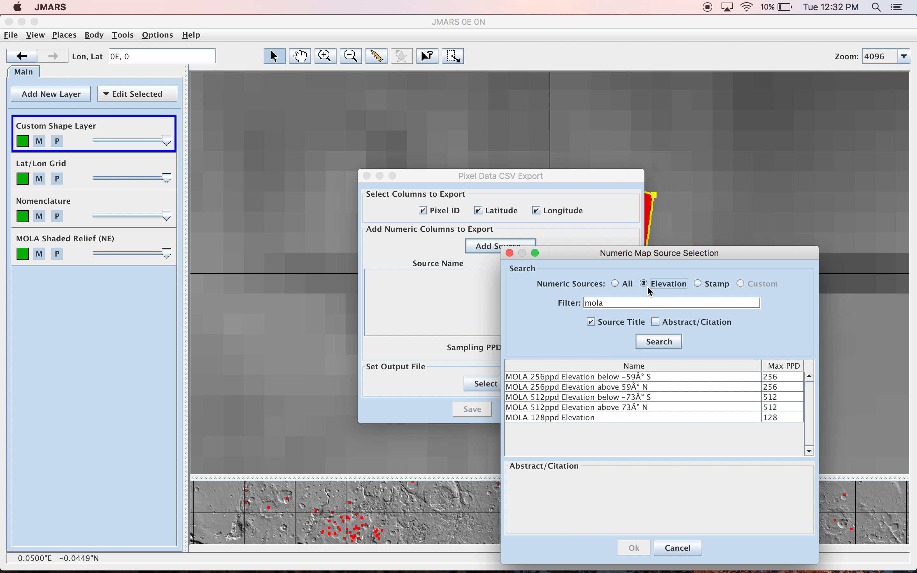
left_click(624, 286)
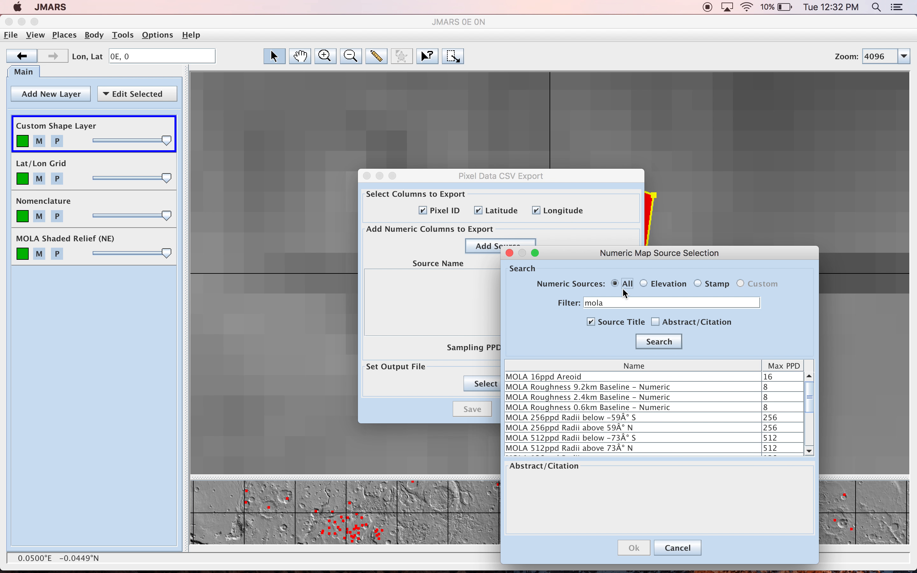
left_click(663, 284)
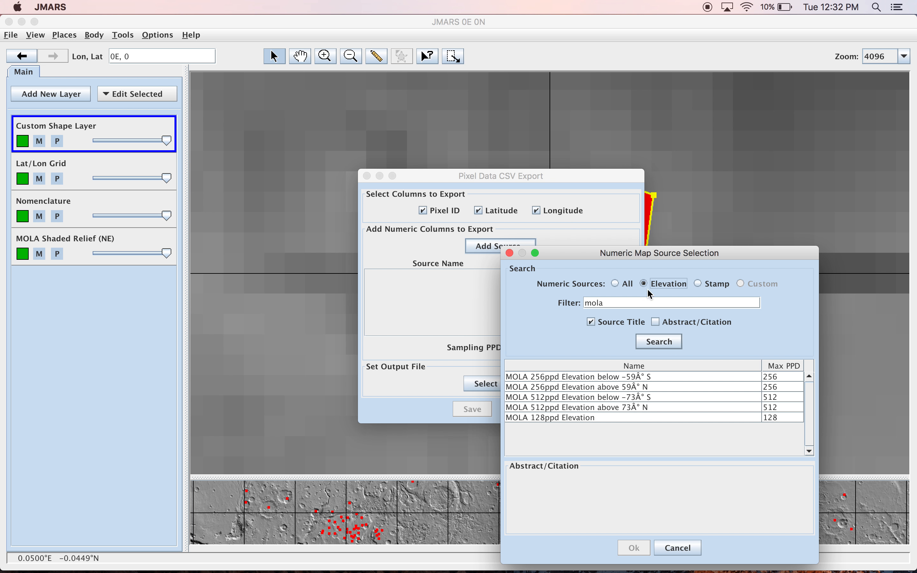
left_click(627, 284)
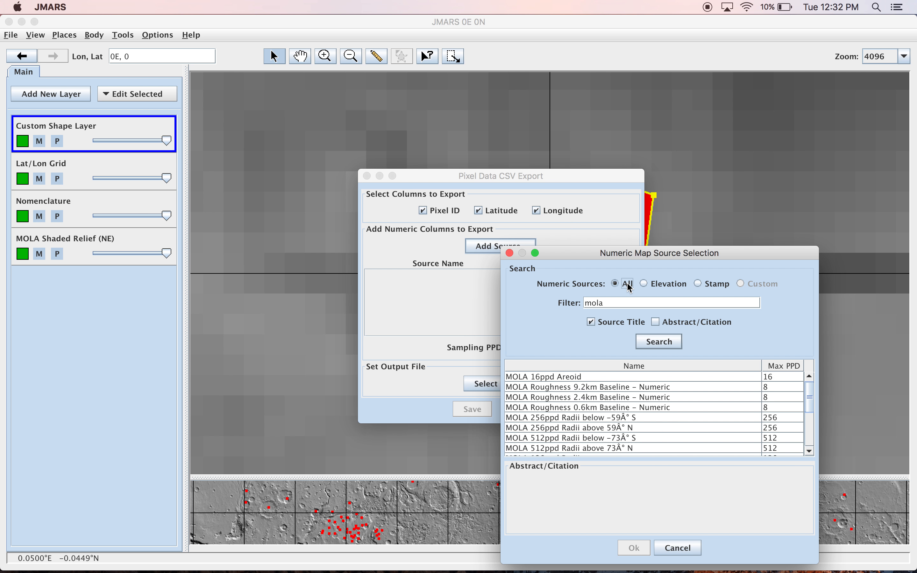
left_click(667, 284)
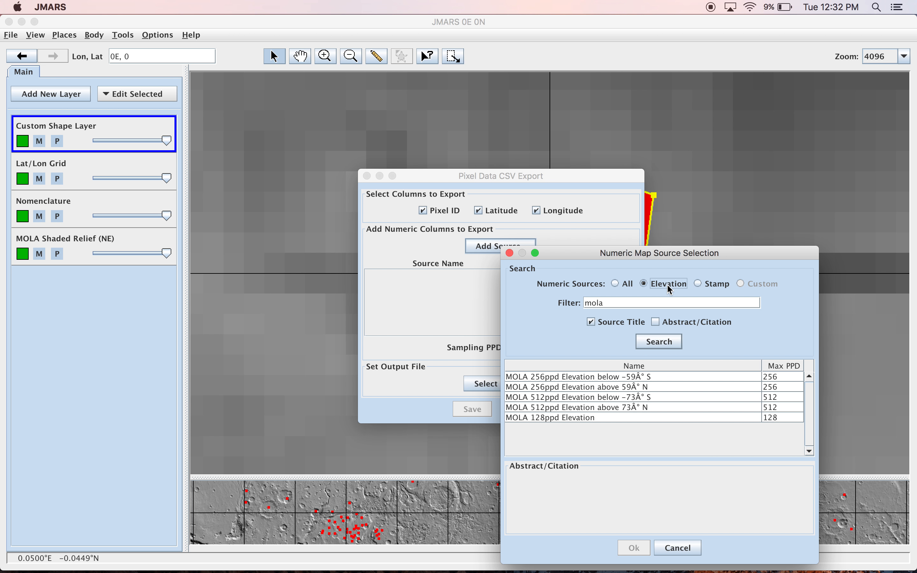
left_click(716, 290)
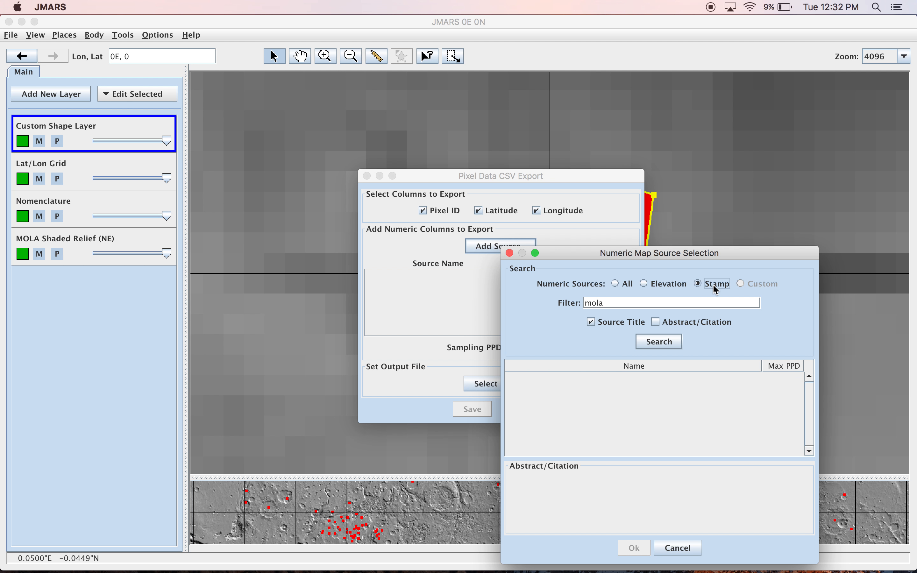
left_click(673, 284)
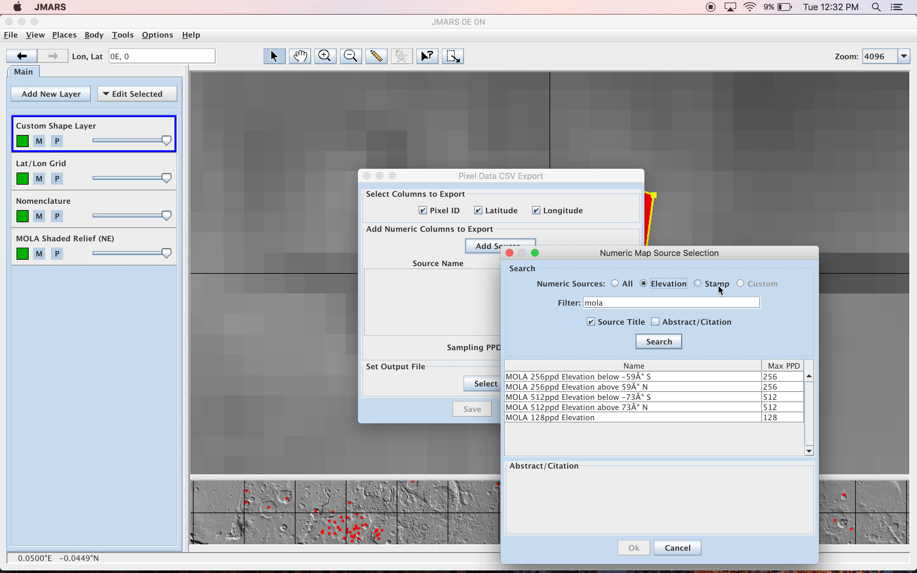
left_click(718, 286)
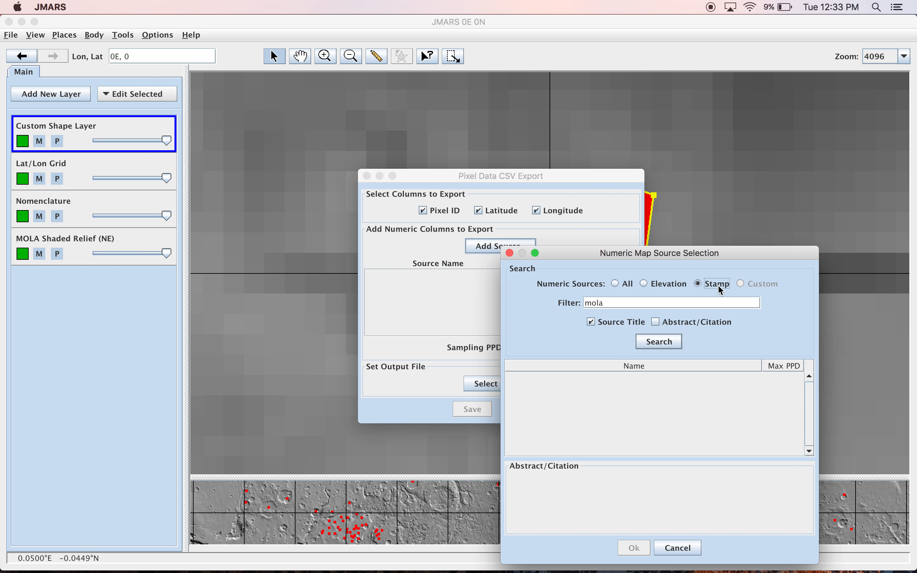
left_click(663, 286)
left_click(618, 284)
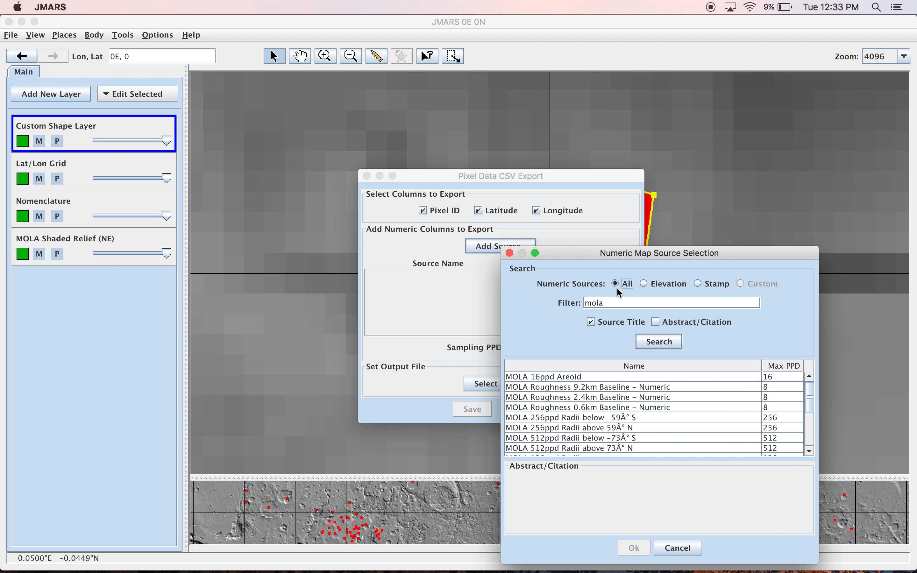
left_click(632, 301)
left_click(616, 282)
left_click_drag(811, 408, 812, 429)
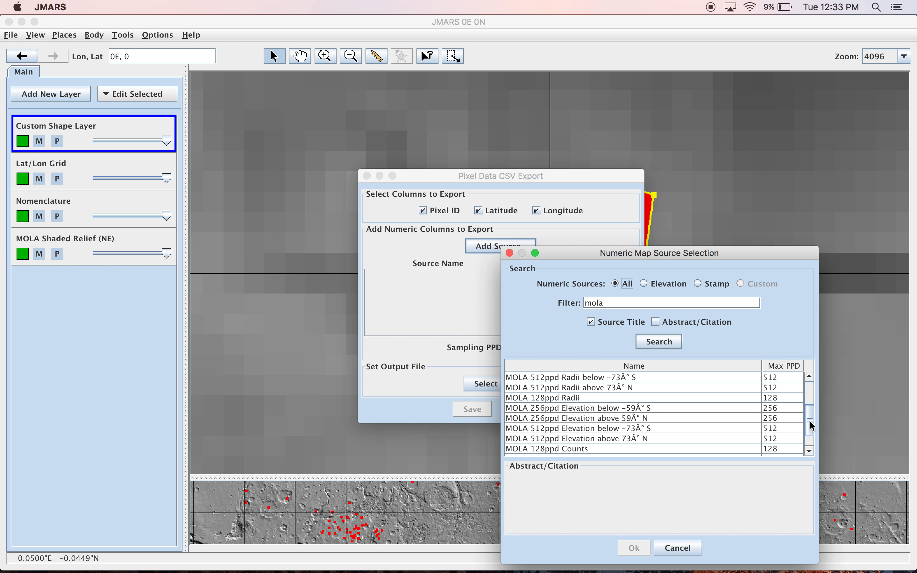
left_click_drag(811, 425, 812, 436)
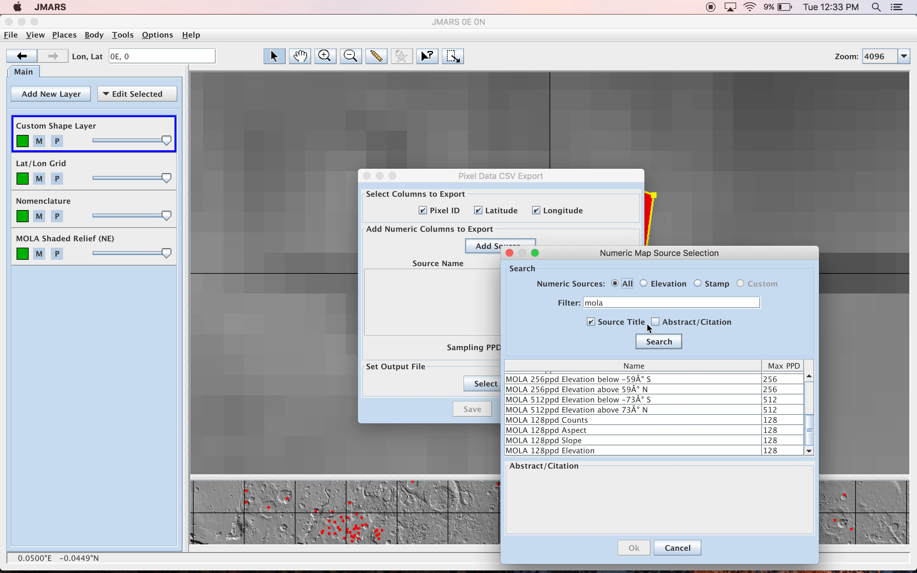
left_click(649, 284)
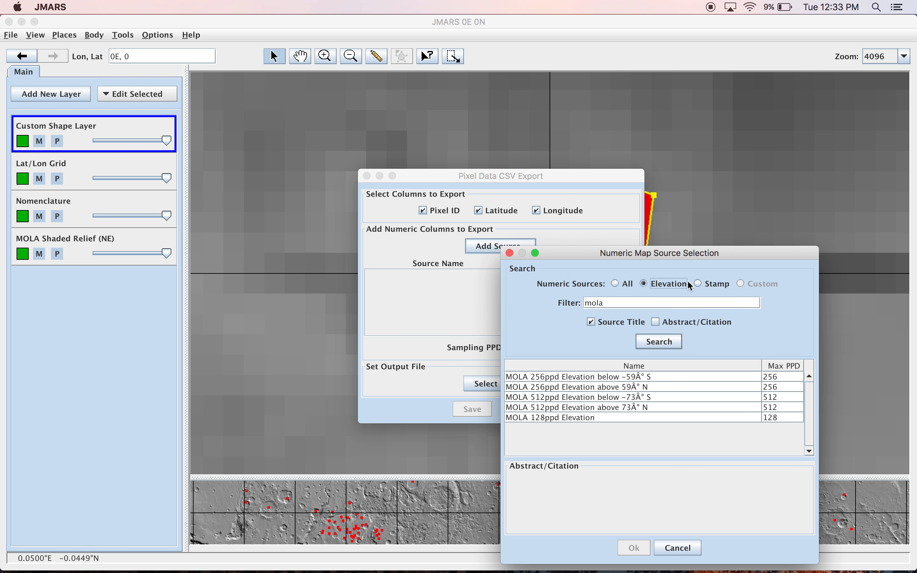
left_click(707, 289)
Add MOLA 128ppd Elevation from the All category as a numeric column to the pixel data export
left_click(617, 284)
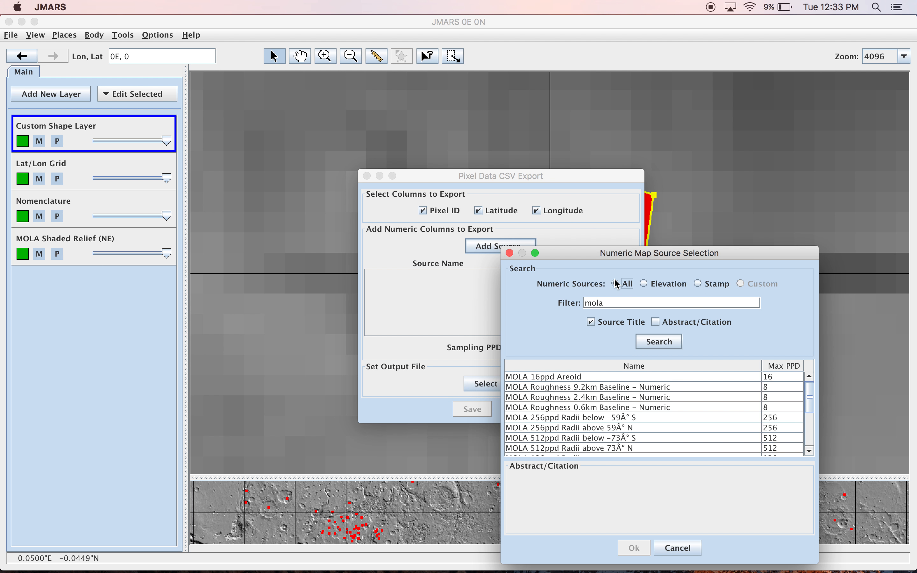
left_click_drag(803, 397, 803, 405)
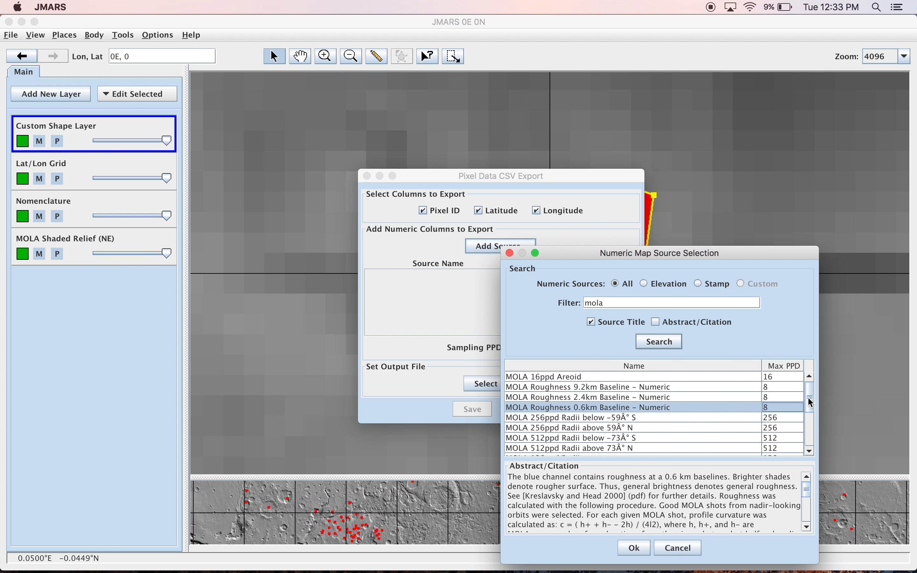
left_click(811, 441)
left_click(746, 451)
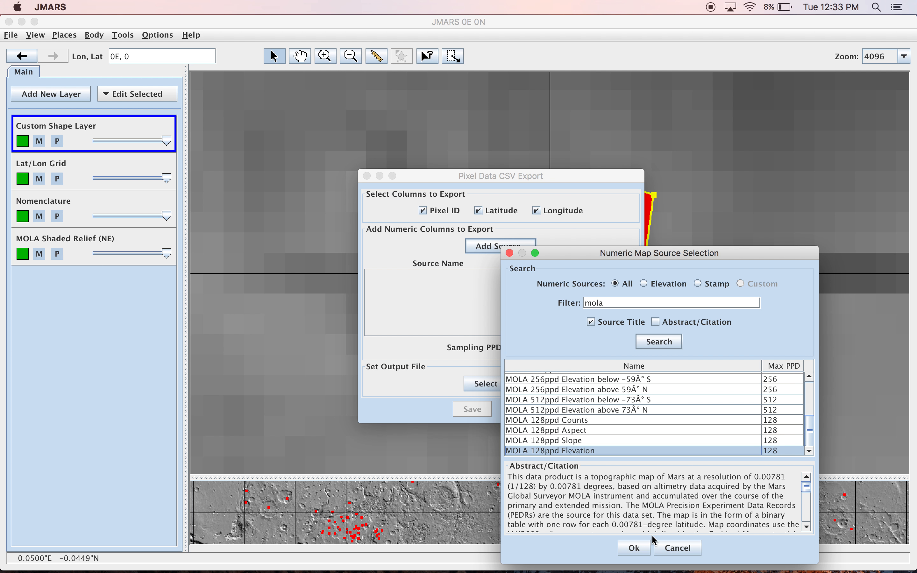
left_click(638, 552)
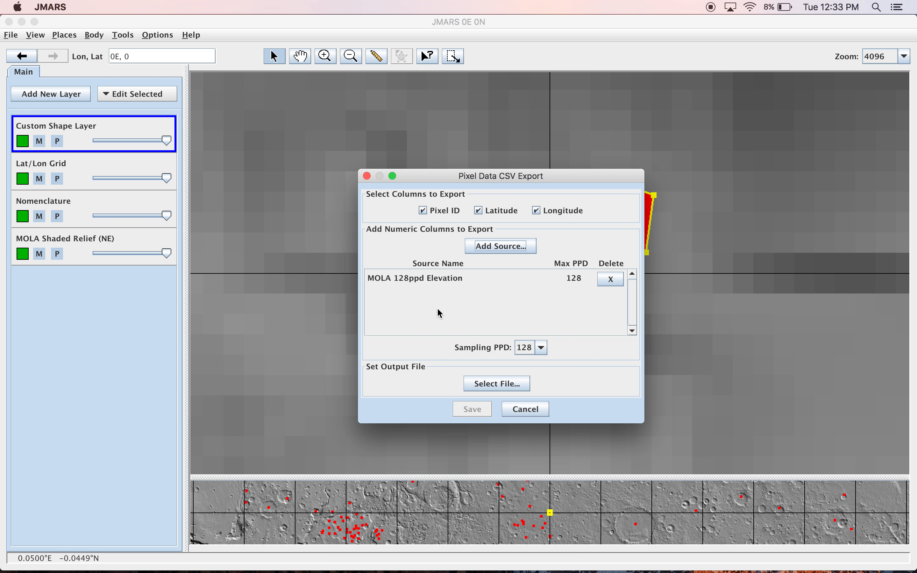
Add MOLA 128ppd Slope from the numeric map sources as another numeric column in the pixel data export
left_click(504, 245)
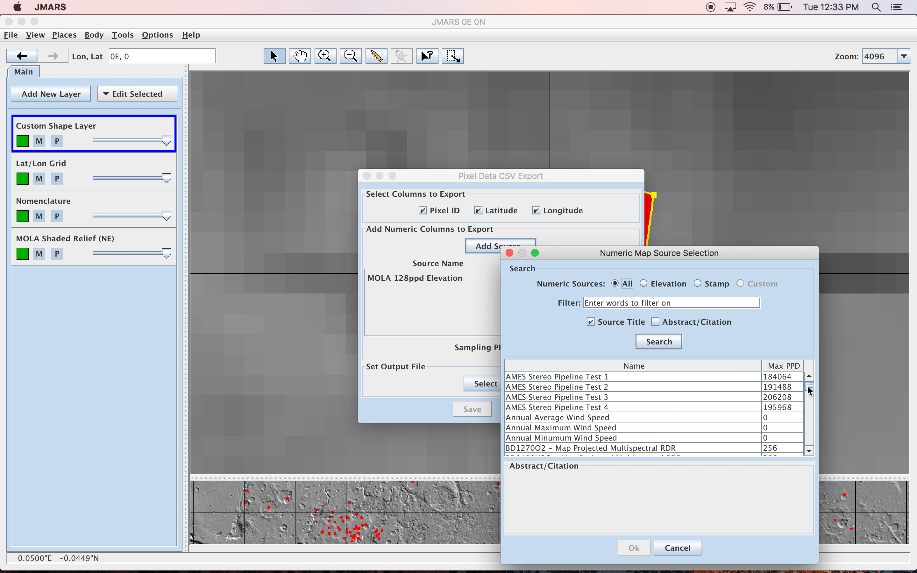
left_click_drag(810, 391, 811, 432)
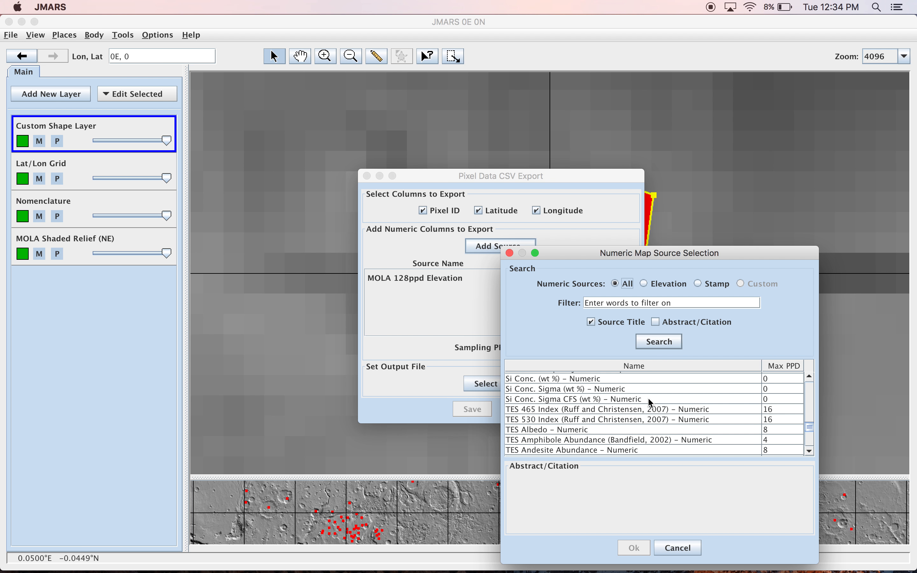
left_click(653, 390)
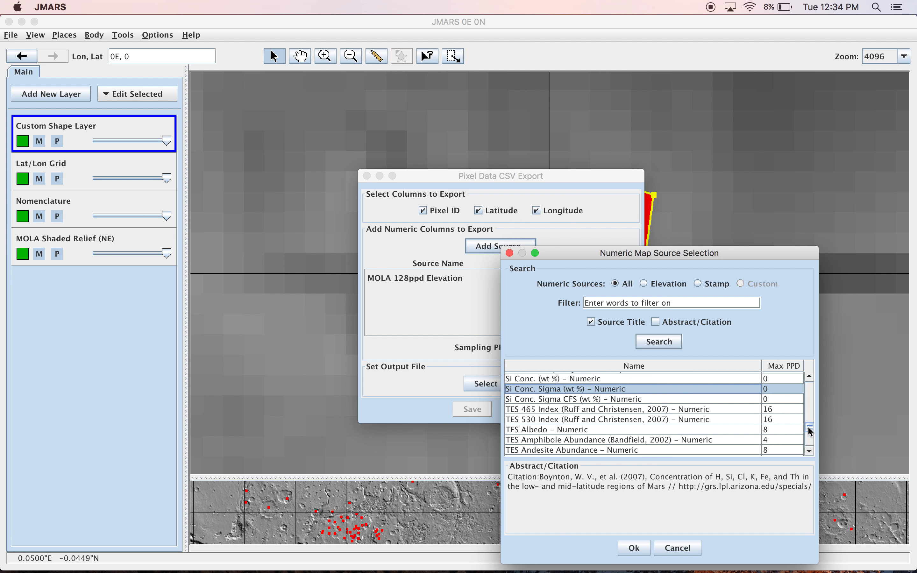
mouse_move(811, 431)
left_mouse_down()
mouse_move(810, 444)
mouse_move(811, 418)
left_mouse_up()
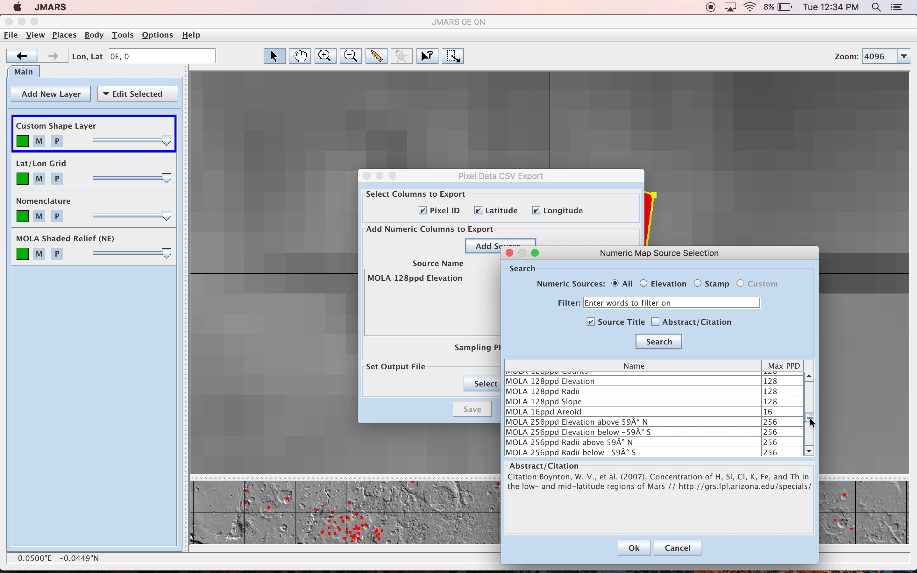
scroll(813, 423, "down", 2)
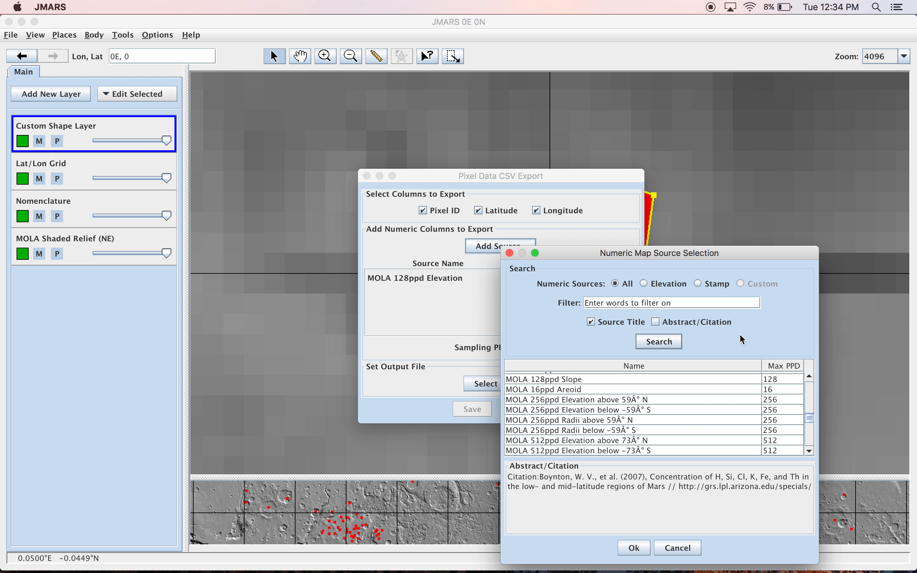
left_click(700, 379)
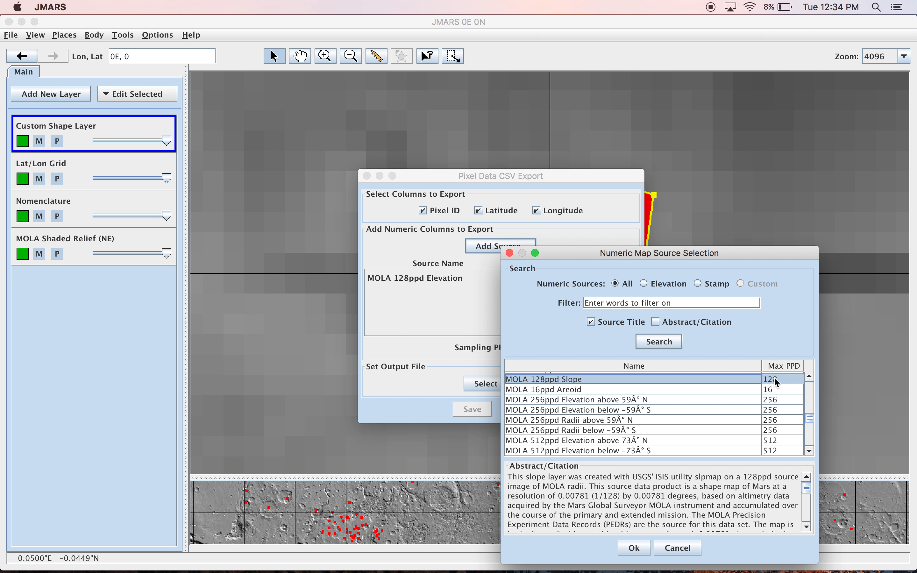
left_click(633, 547)
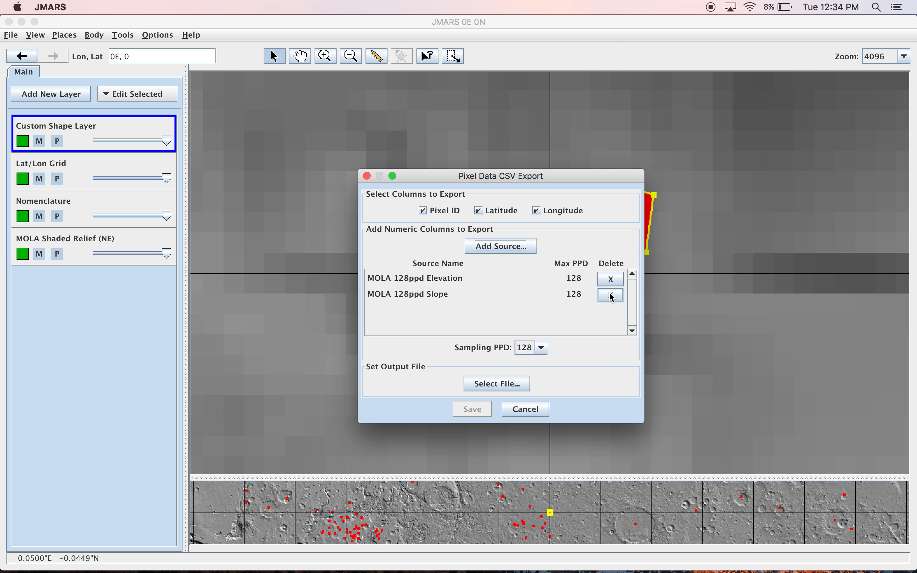
Set the sampling PPD to 32 and export the pixel data to a CSV file named pixelExporttTutorial in the Desktop folder
left_click(540, 348)
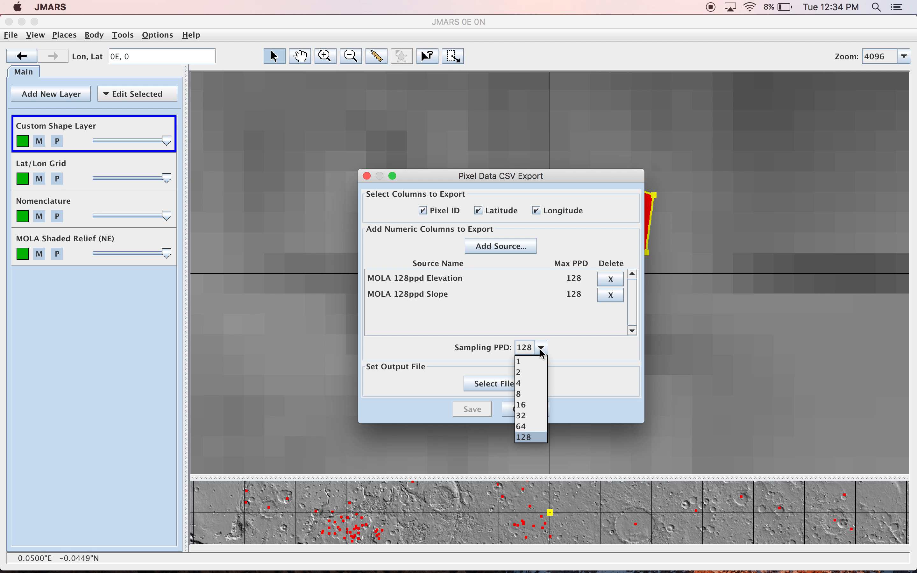
left_click(535, 417)
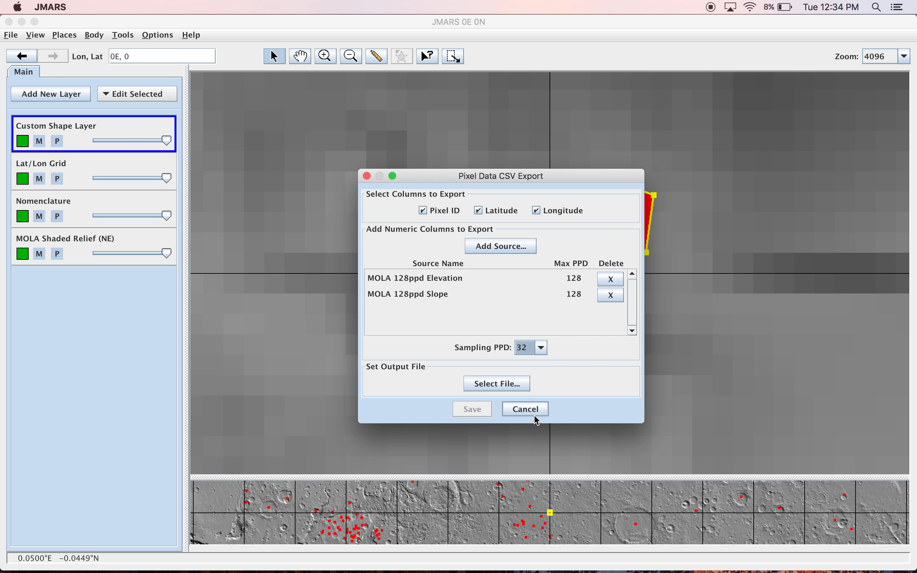
left_click(506, 385)
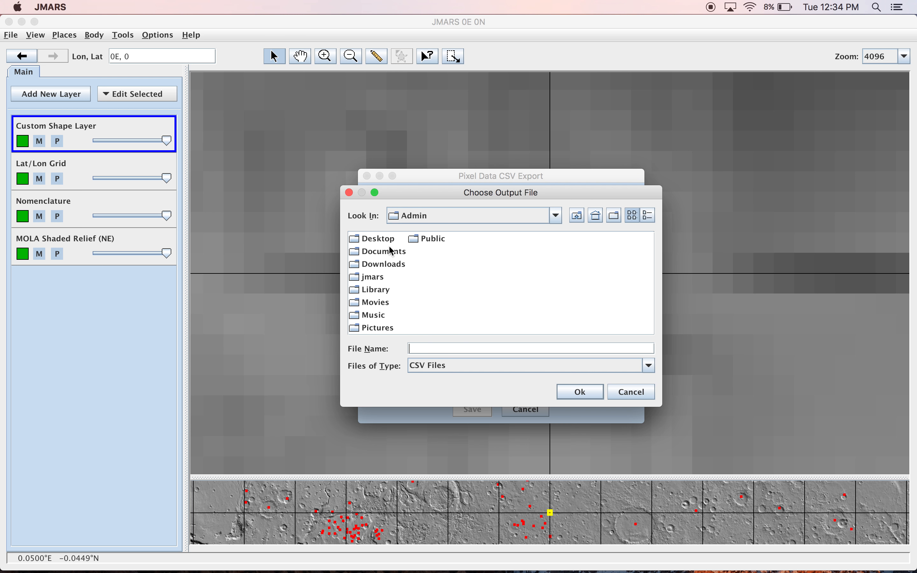
double_click(382, 239)
left_click(459, 352)
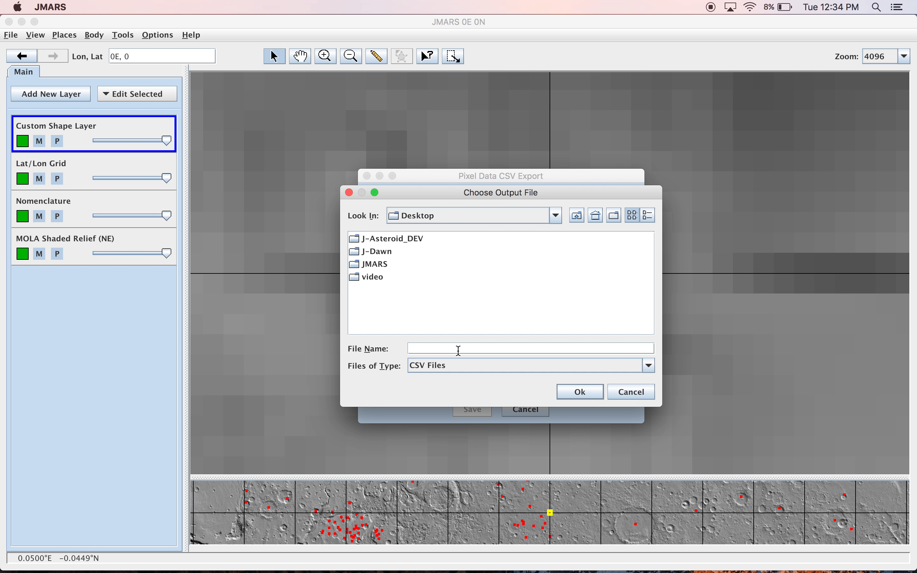
type("pixelExporttTutorial")
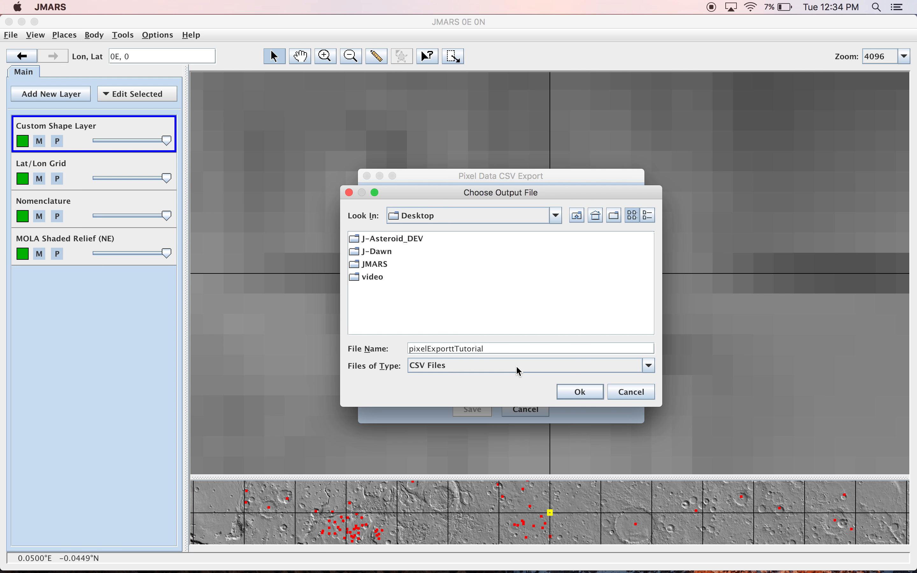
left_click(578, 394)
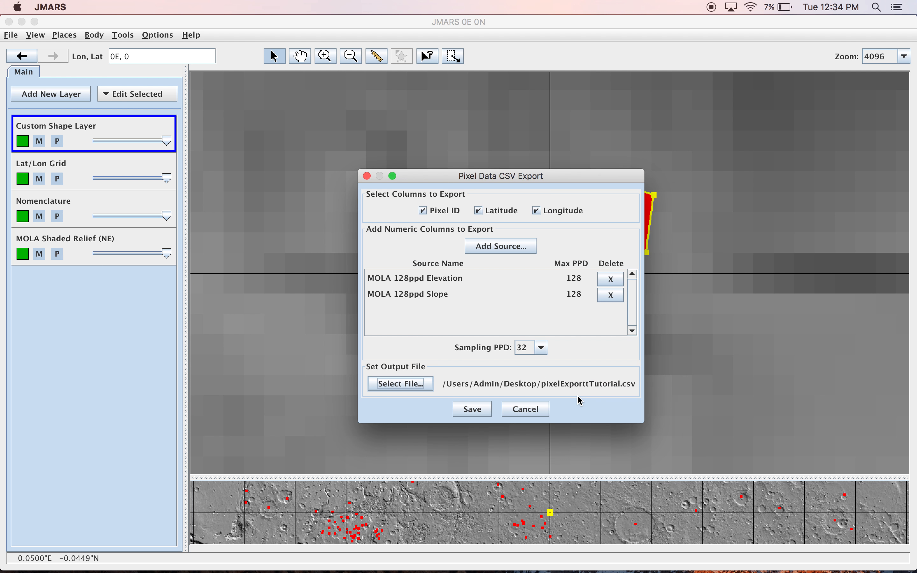
left_click(473, 410)
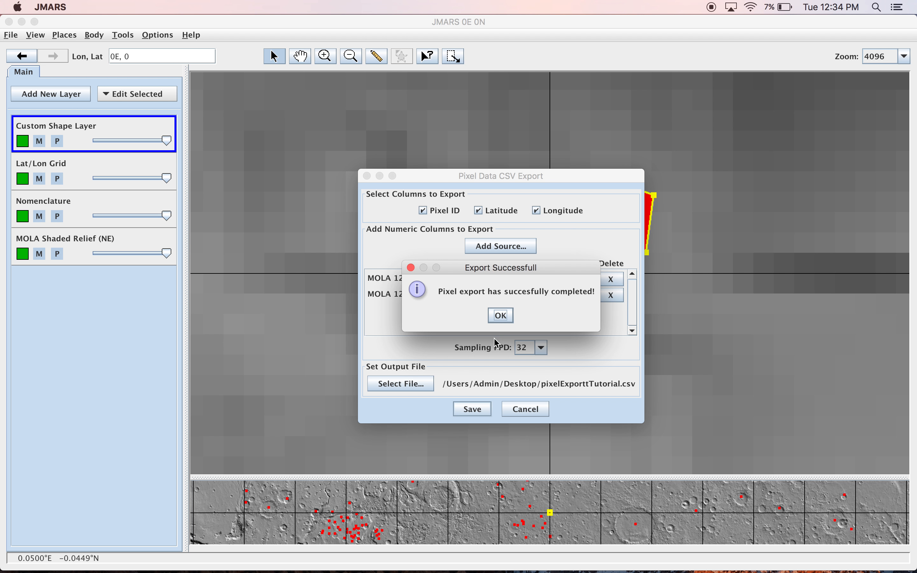
left_click(501, 316)
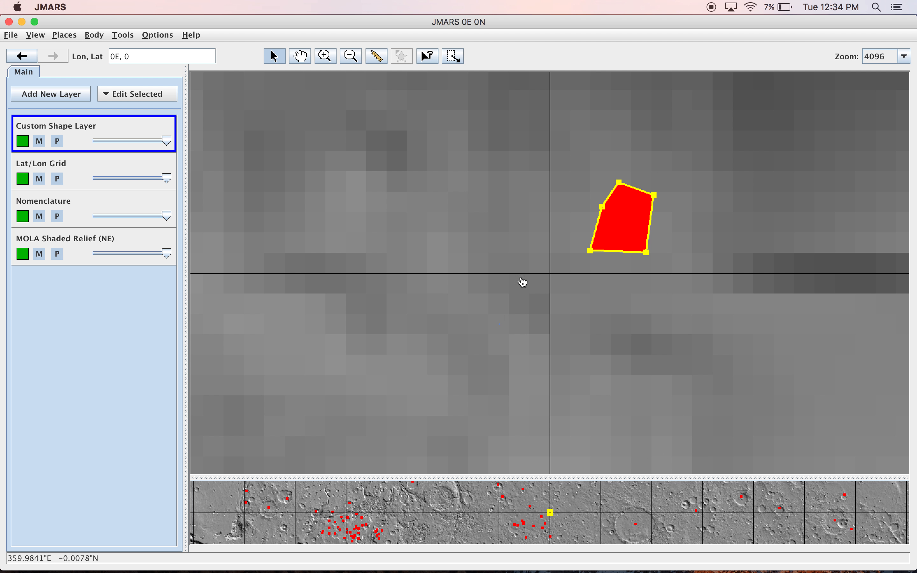
Minimise JMARS, open pixelExporttTutorial.csv from the desktop in Numbers and dismiss the update notice to examine the exported table
left_click(22, 22)
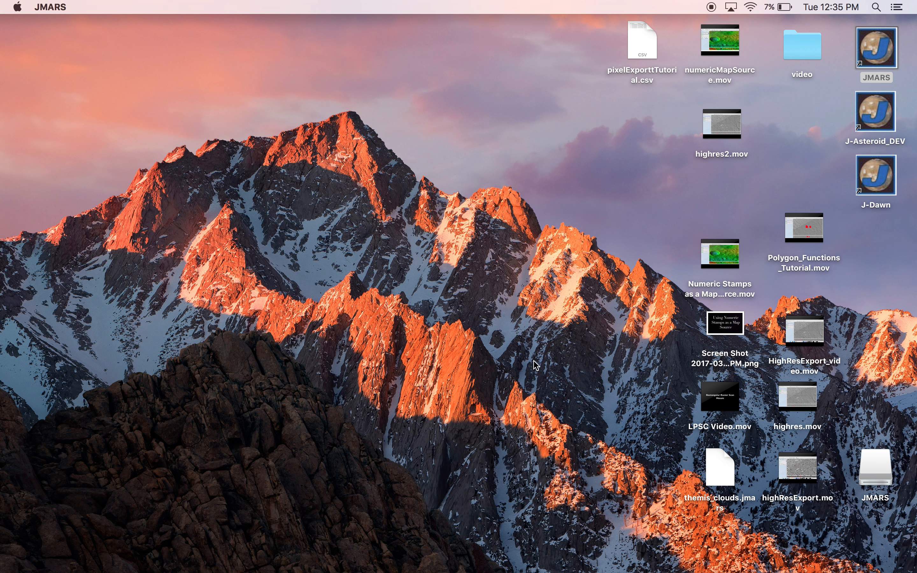
left_click(640, 45)
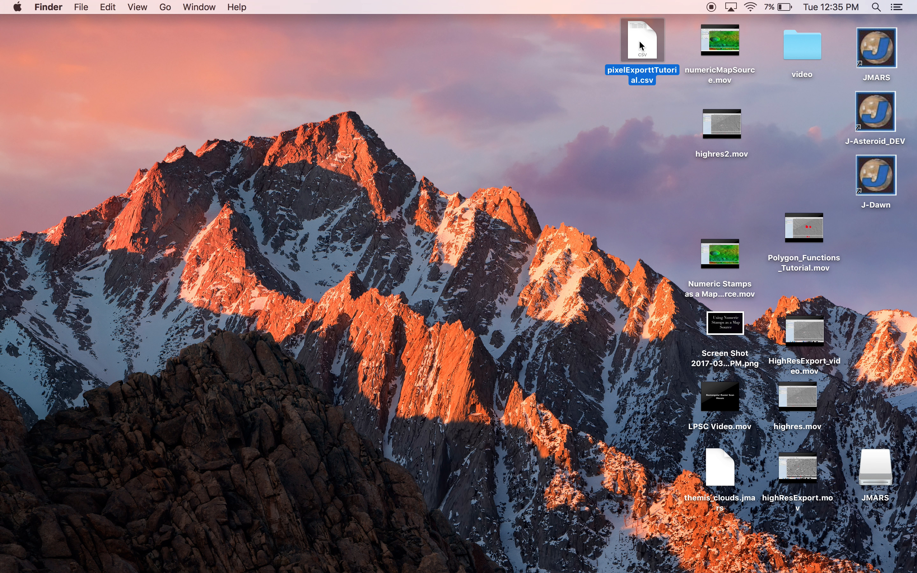
double_click(640, 45)
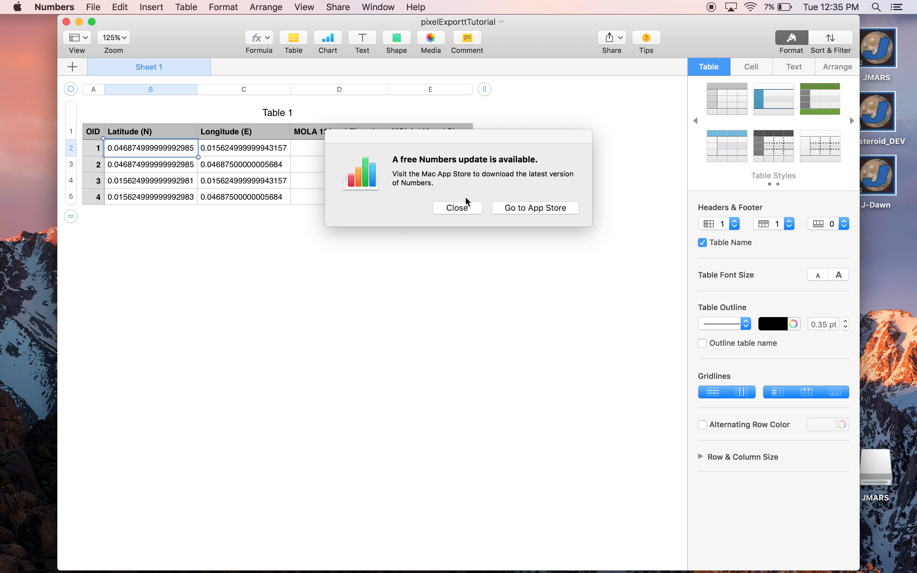
left_click(463, 209)
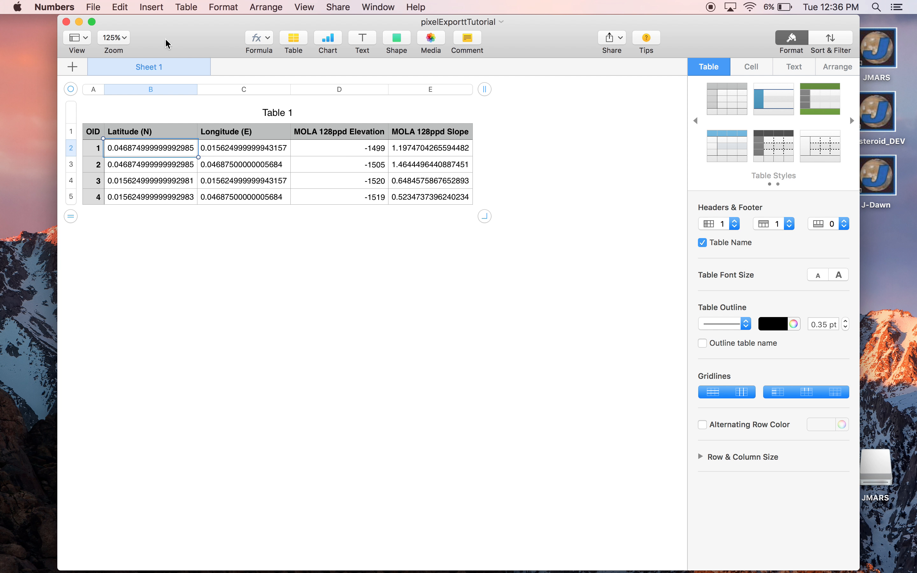
Close the exported spreadsheet and switch back to the minimised JMARS window
left_click(66, 22)
mouse_move(643, 570)
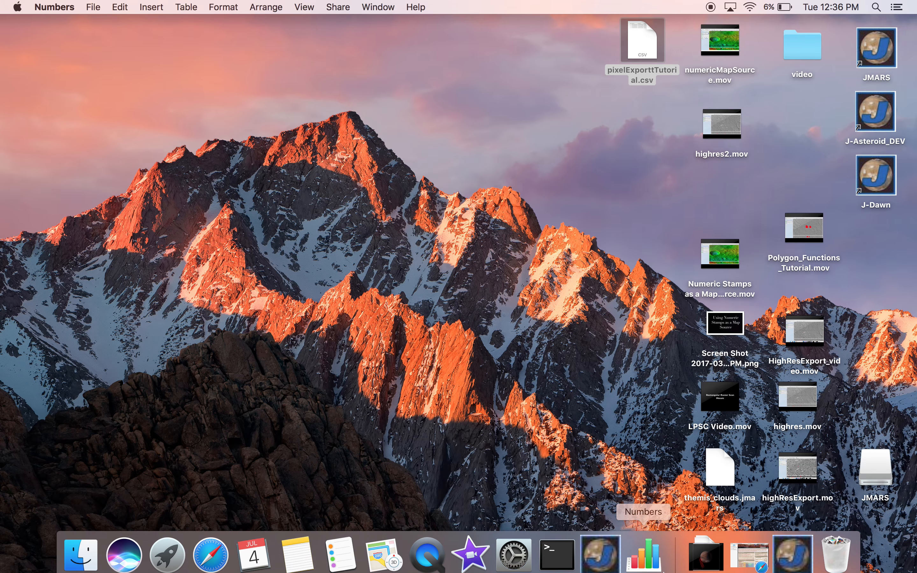
left_click(797, 551)
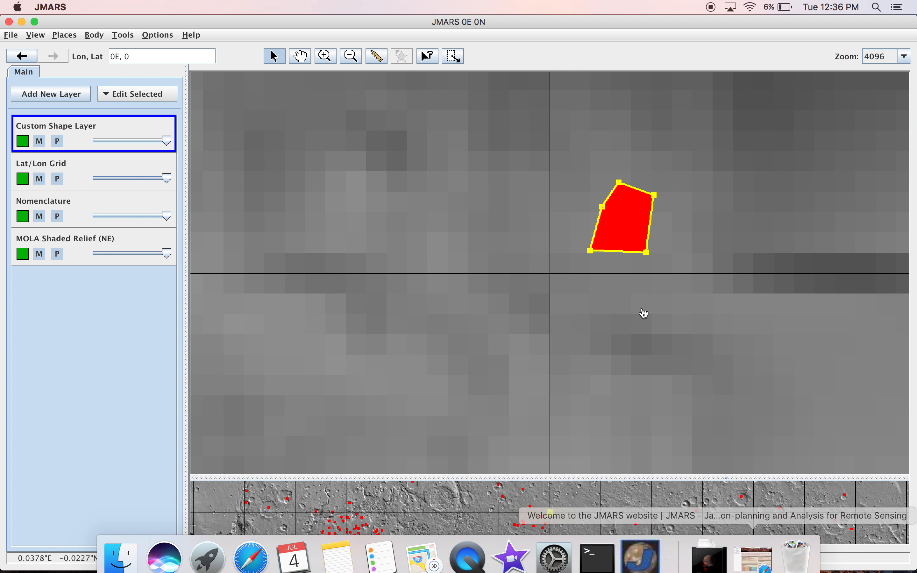
Check which polygon functions are offered for the red polygon, choosing none, and deselect the polygon
right_click(617, 232)
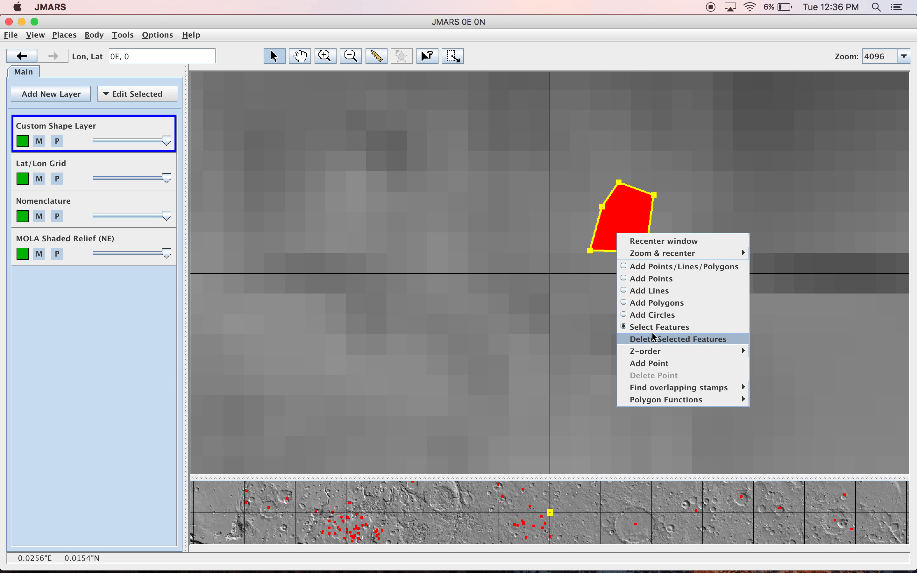
mouse_move(669, 403)
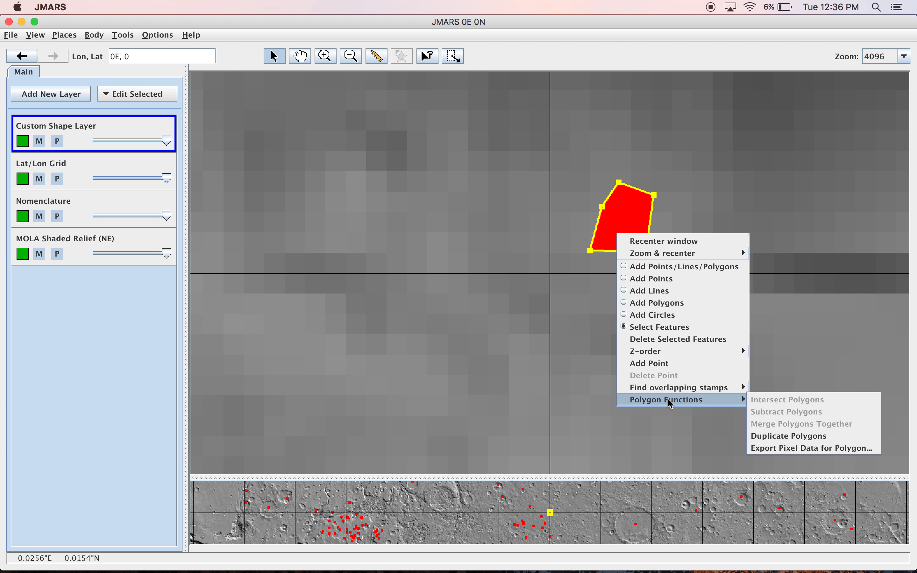
left_click(549, 262)
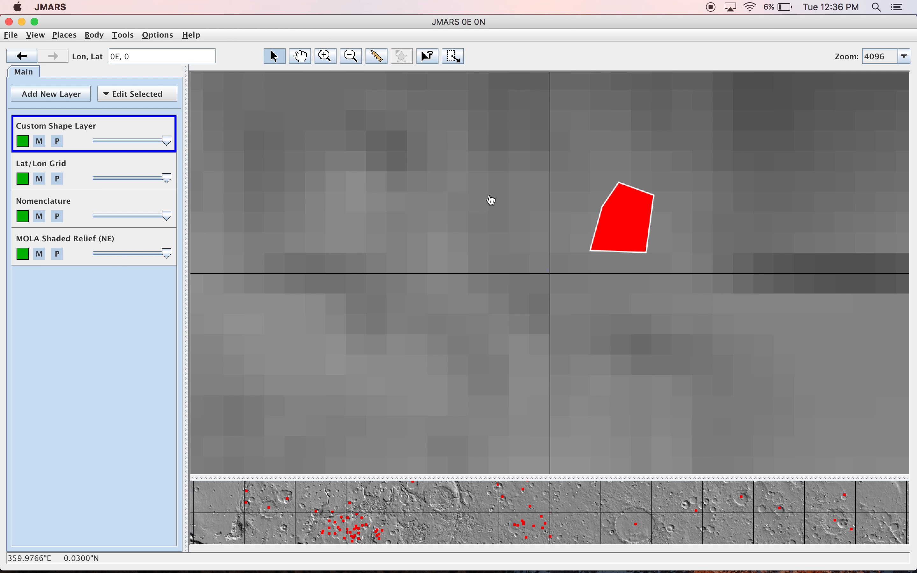